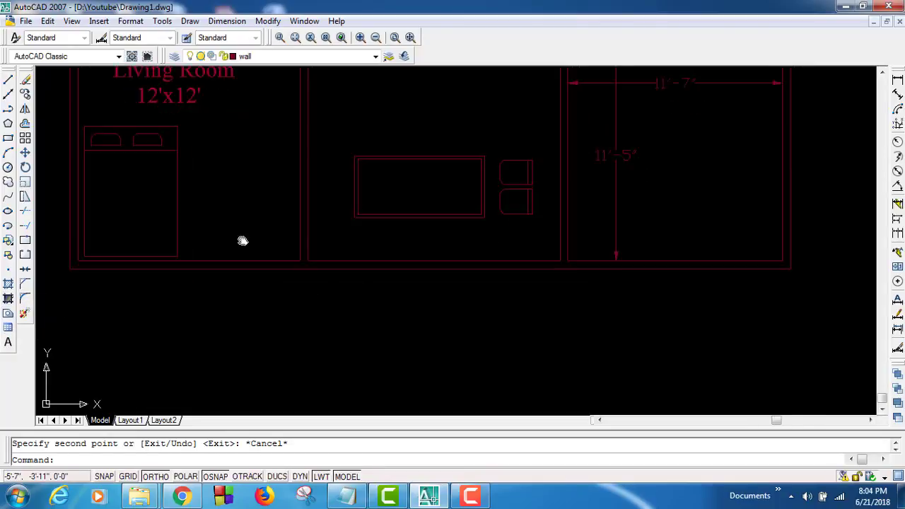
Pan the floor plan off screen to leave an empty area of model space.
{"action": "middle_click_drag", "start_coordinate": [260, 303], "coordinate": [284, 44]}
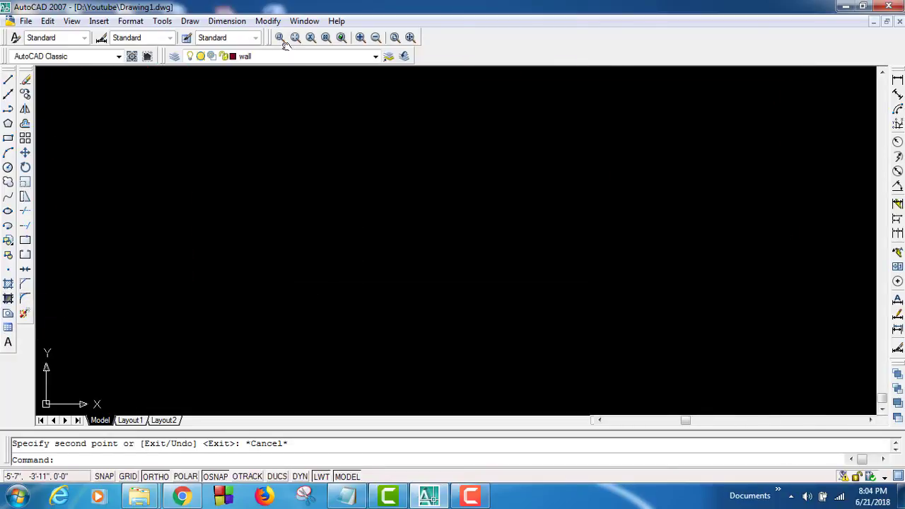
Draw a rectangle in the empty area of the drawing.
{"action": "left_click", "coordinate": [8, 138]}
{"action": "left_click", "coordinate": [185, 205]}
{"action": "left_click", "coordinate": [575, 311]}
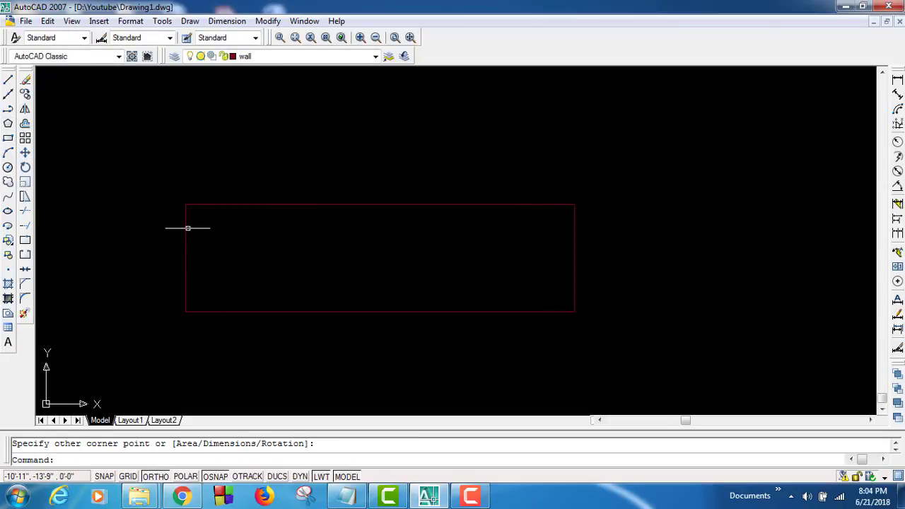
{"action": "scroll", "coordinate": [186, 226], "scroll_direction": "up", "scroll_amount": 4}
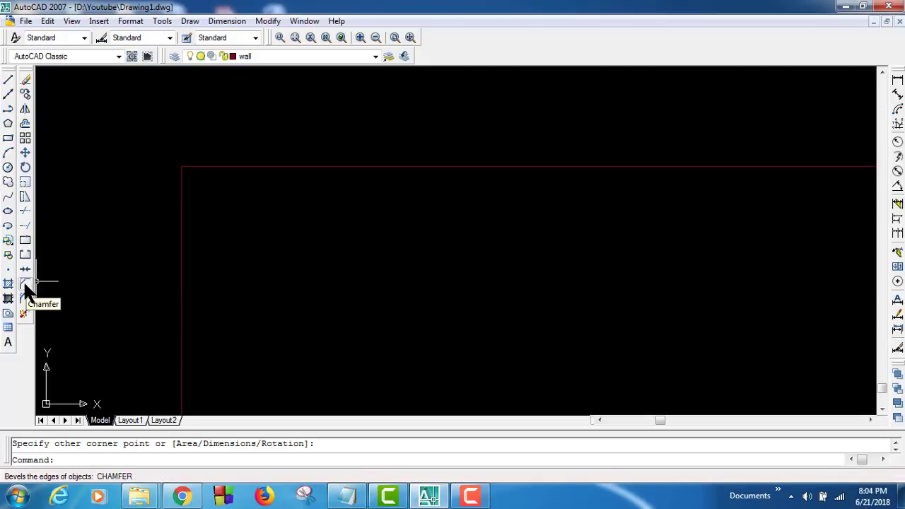
Start a chamfer with both distances set to 5 and pick the rectangle's left edge.
{"action": "left_click", "coordinate": [25, 283]}
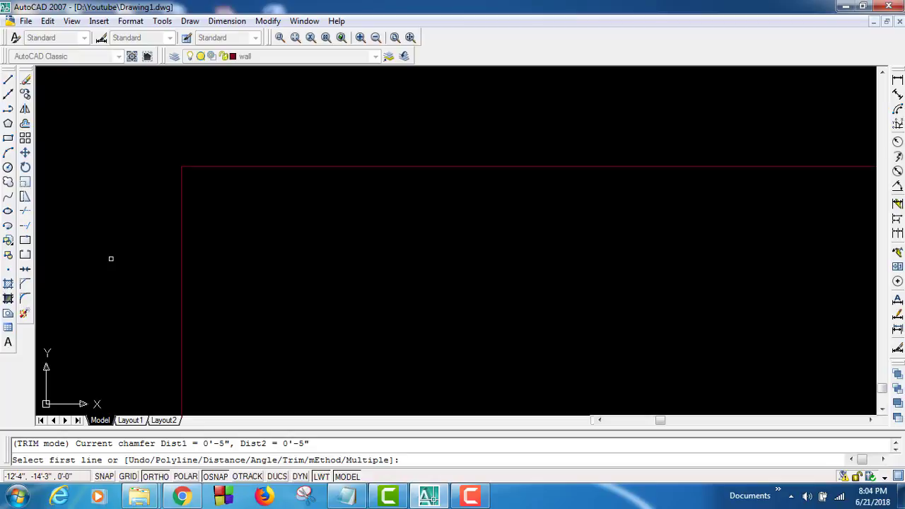
{"action": "type", "text": "d"}
{"action": "key", "text": "Return"}
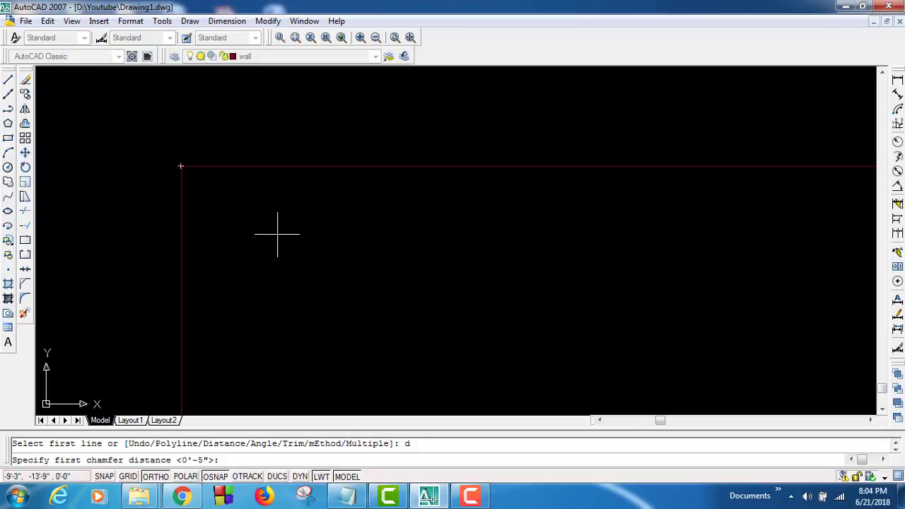
{"action": "type", "text": "5"}
{"action": "key", "text": "Return"}
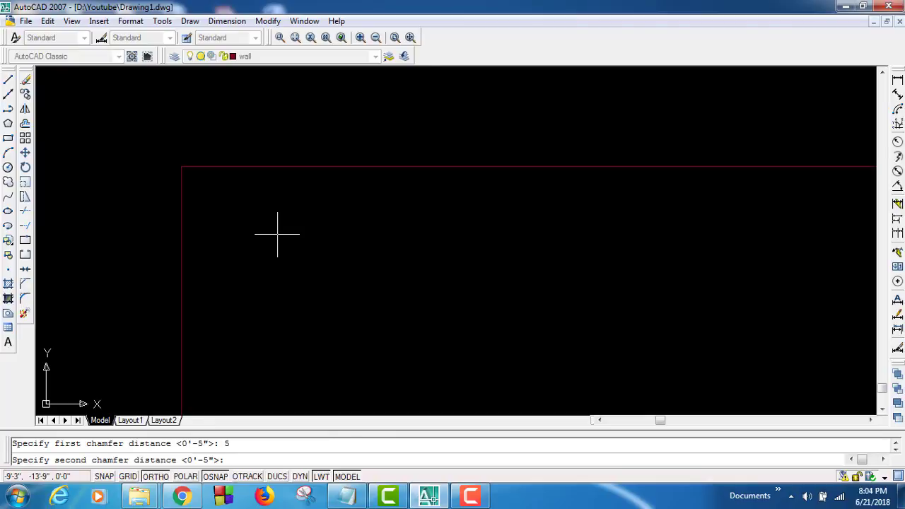
{"action": "type", "text": "5"}
{"action": "key", "text": "Return"}
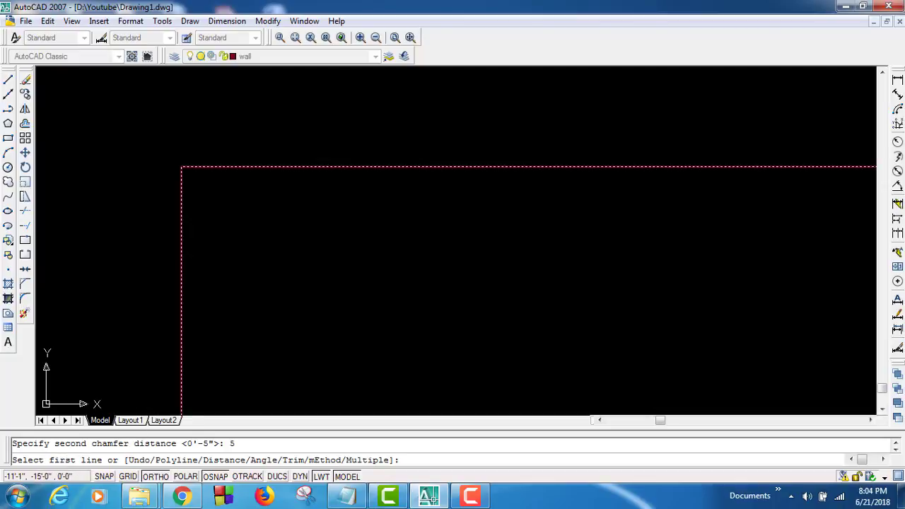
{"action": "left_click", "coordinate": [181, 272]}
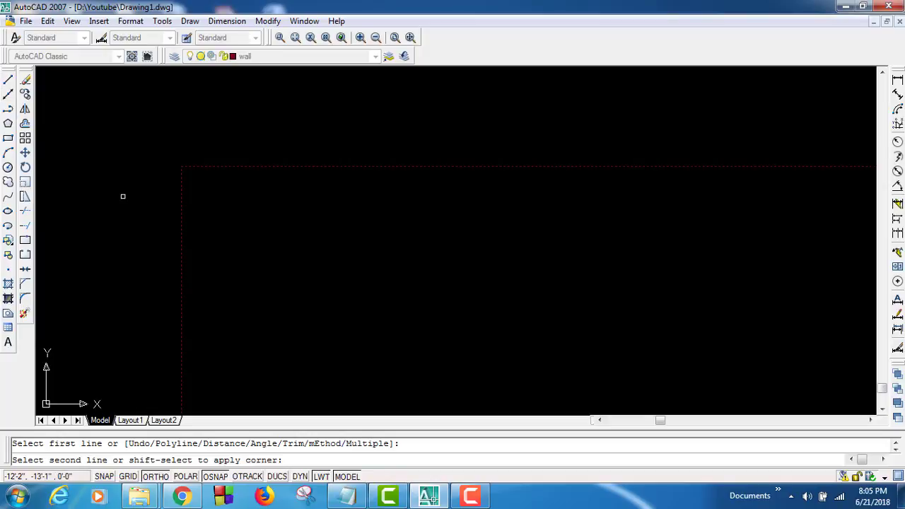
Window-select the rectangle and explode it into individual lines.
{"action": "left_click", "coordinate": [24, 314]}
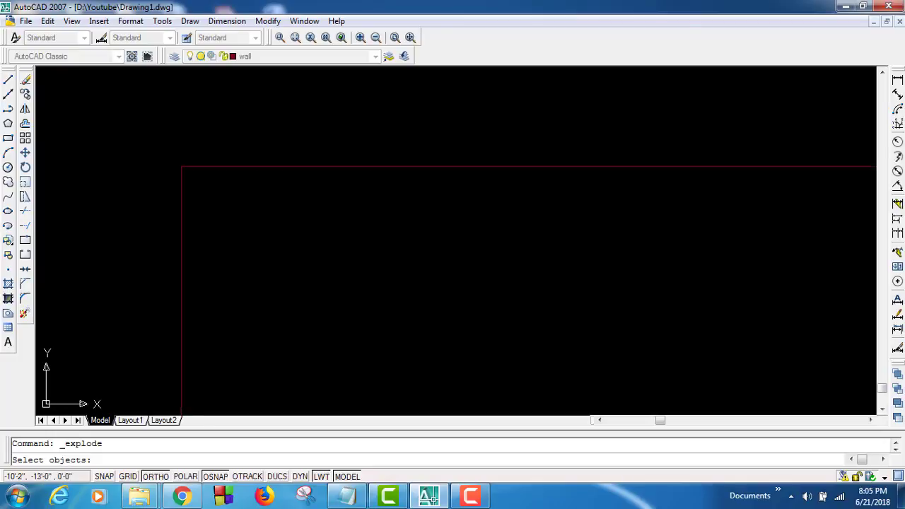
{"action": "left_click_drag", "start_coordinate": [297, 254], "coordinate": [108, 138]}
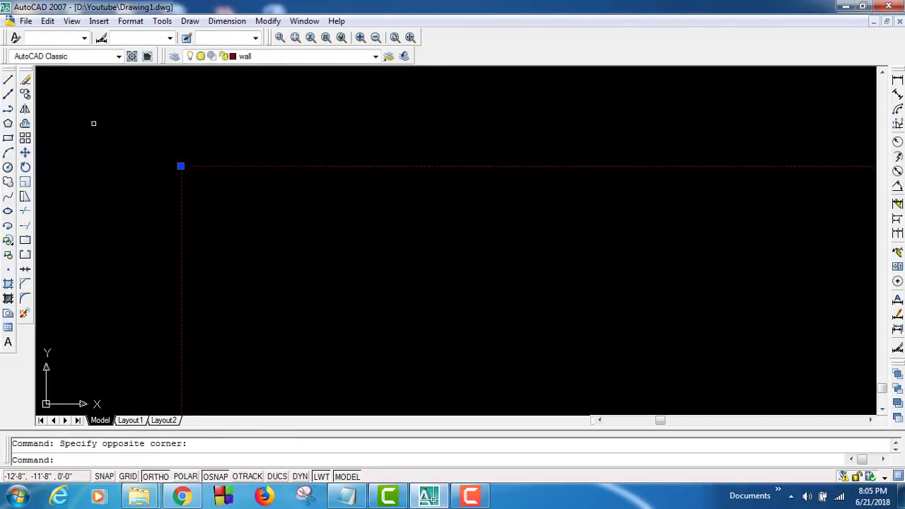
{"action": "left_click", "coordinate": [24, 313]}
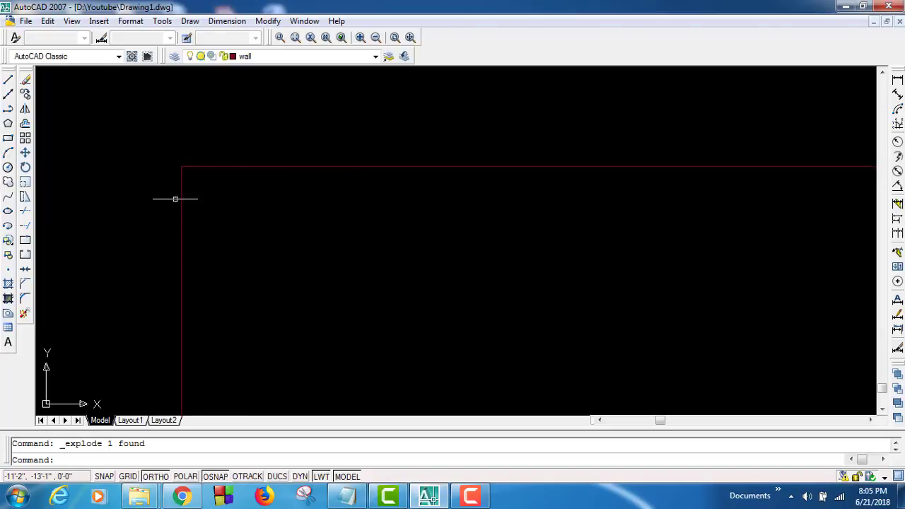
Run Chamfer and set both chamfer distances to 5.
{"action": "left_click", "coordinate": [25, 283]}
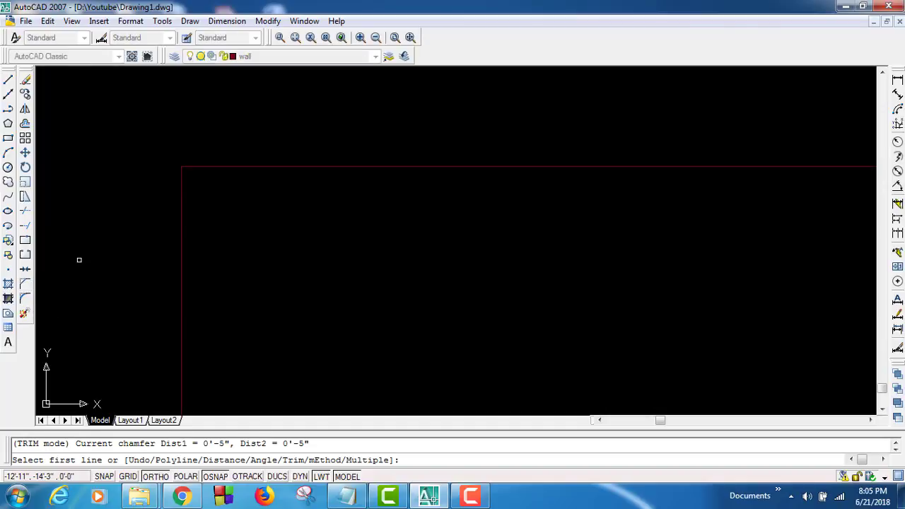
{"action": "type", "text": "d"}
{"action": "key", "text": "Return"}
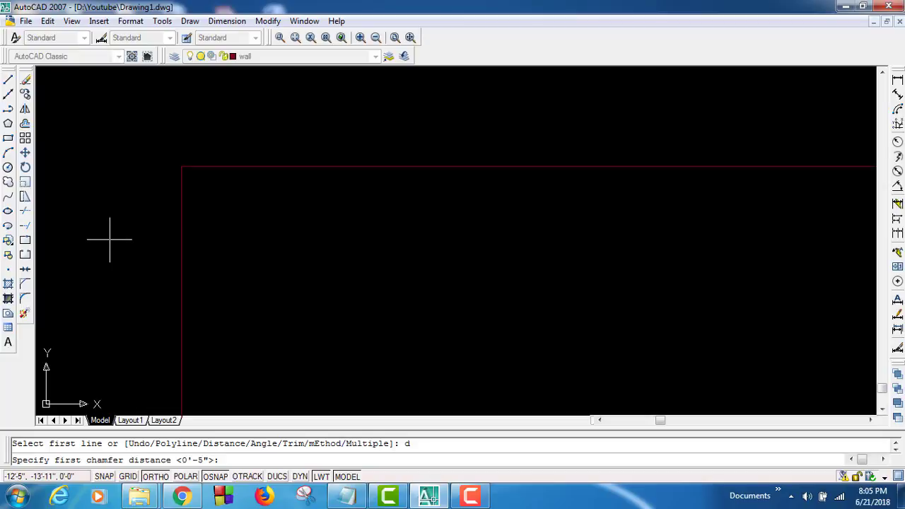
{"action": "type", "text": "5"}
{"action": "key", "text": "Return"}
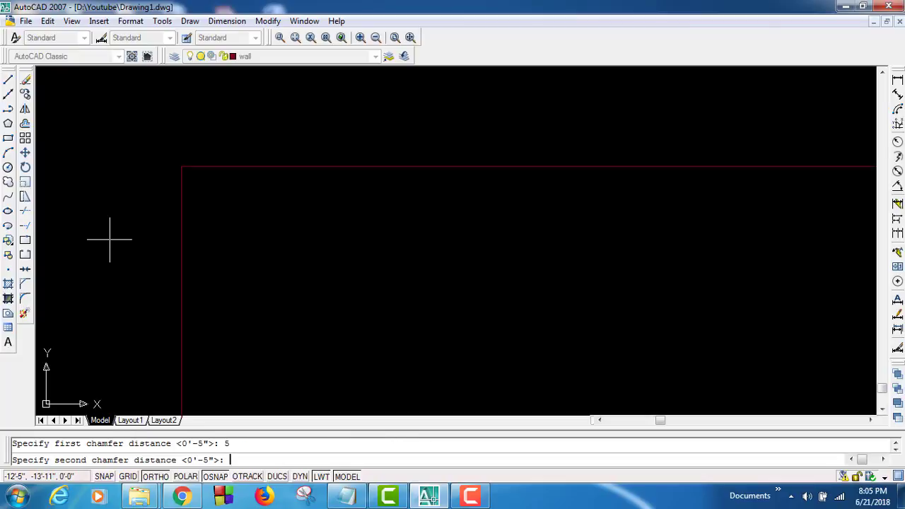
{"action": "type", "text": "5"}
{"action": "key", "text": "Return"}
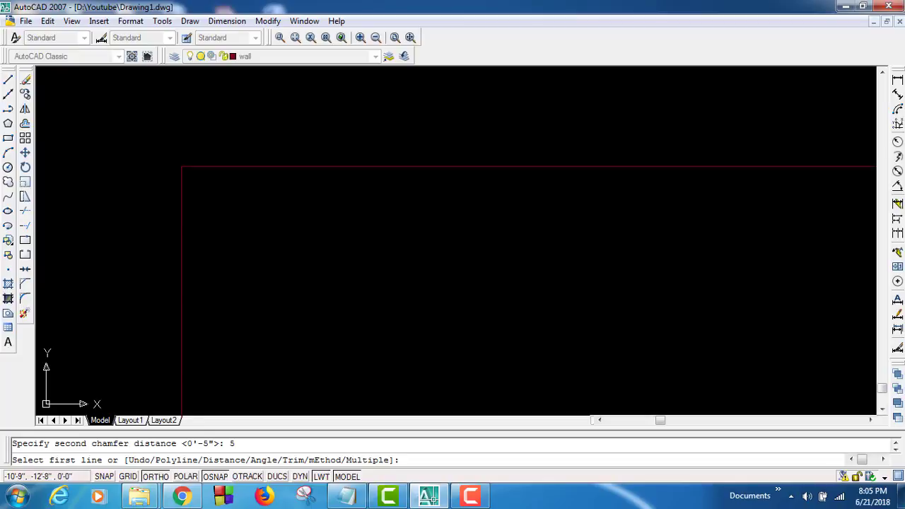
Bevel the top-left corner by picking the top edge and then the left edge.
{"action": "left_click", "coordinate": [203, 167]}
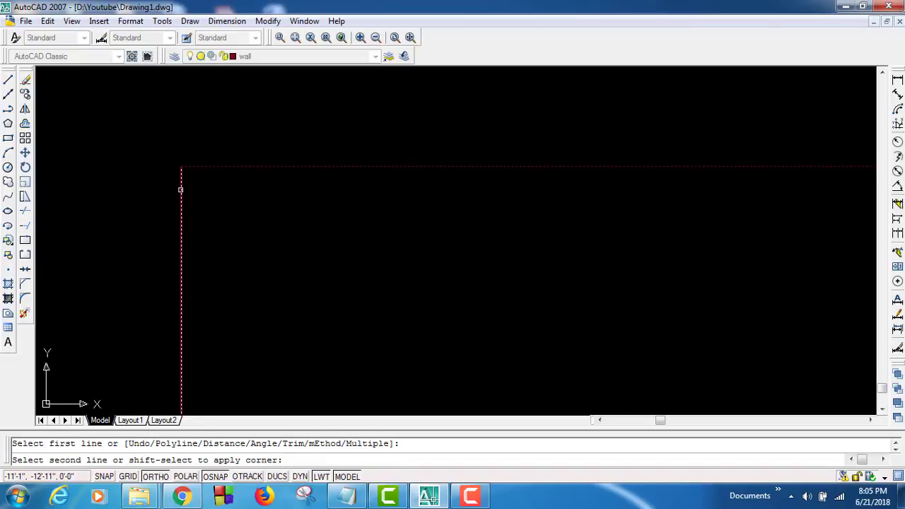
{"action": "left_click", "coordinate": [180, 190]}
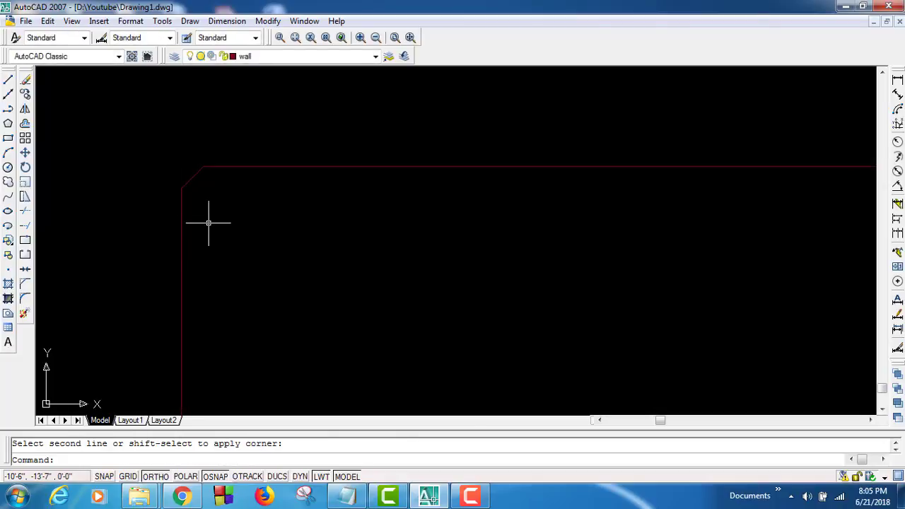
{"action": "scroll", "coordinate": [180, 173], "scroll_direction": "up", "scroll_amount": 2}
{"action": "scroll", "coordinate": [212, 170], "scroll_direction": "up", "scroll_amount": 3}
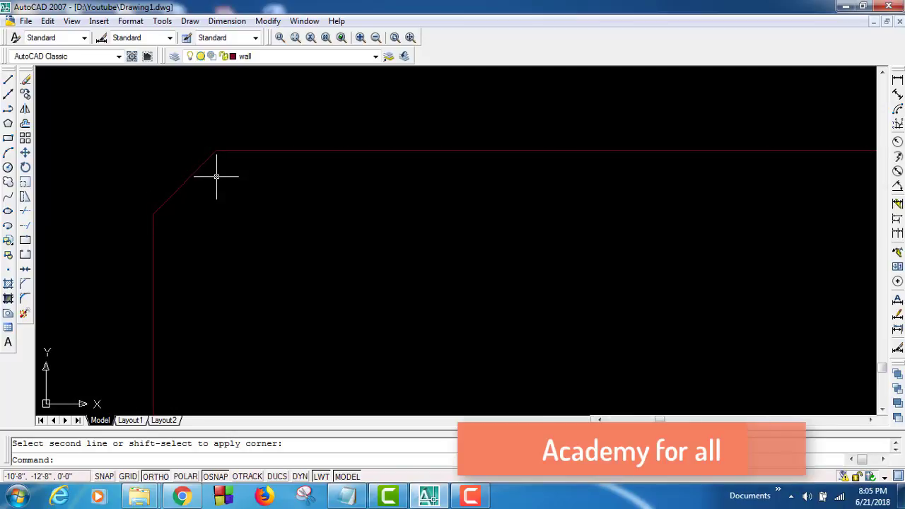
{"action": "scroll", "coordinate": [216, 176], "scroll_direction": "down", "scroll_amount": 5}
{"action": "scroll", "coordinate": [252, 219], "scroll_direction": "down", "scroll_amount": 5}
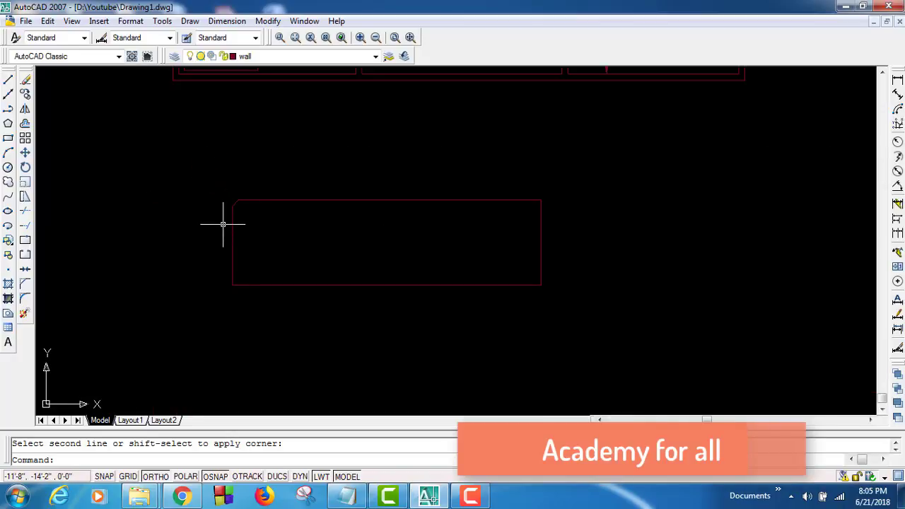
{"action": "scroll", "coordinate": [223, 224], "scroll_direction": "up", "scroll_amount": 2}
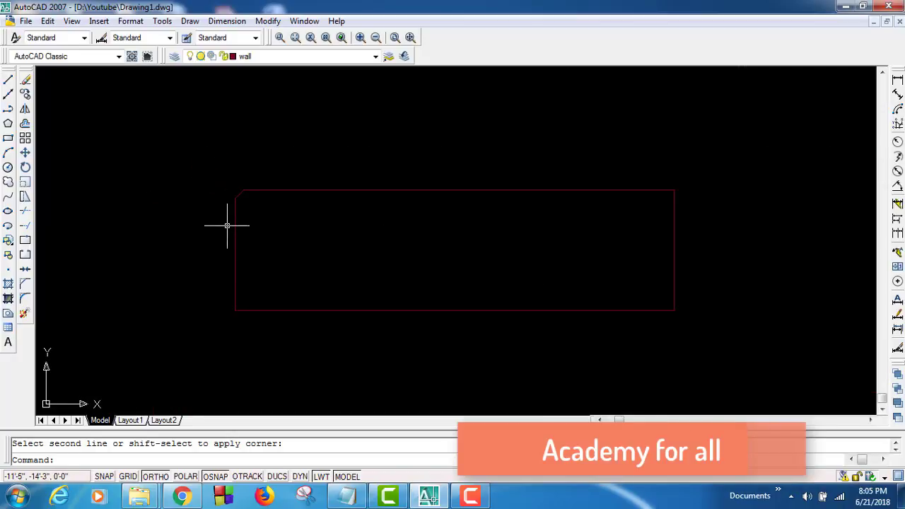
Start a fillet with the radius set to 5.
{"action": "left_click", "coordinate": [26, 301]}
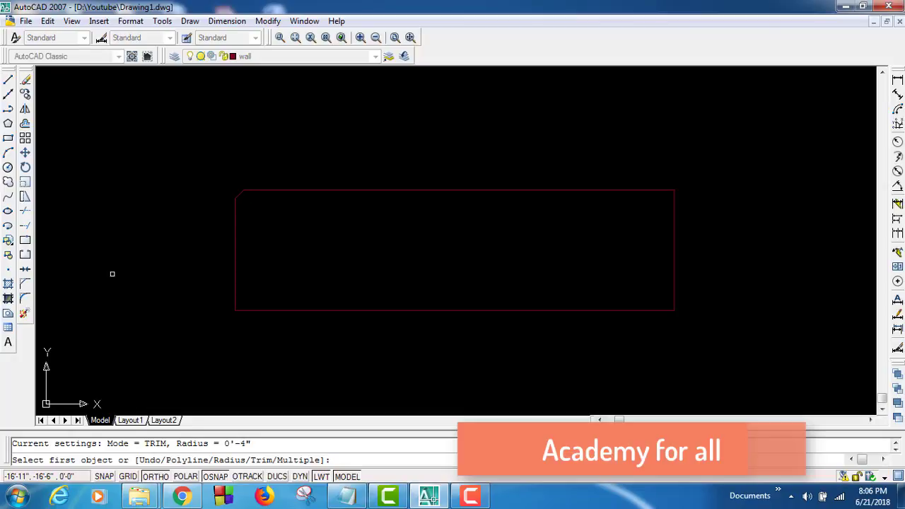
{"action": "type", "text": "r"}
{"action": "key", "text": "Return"}
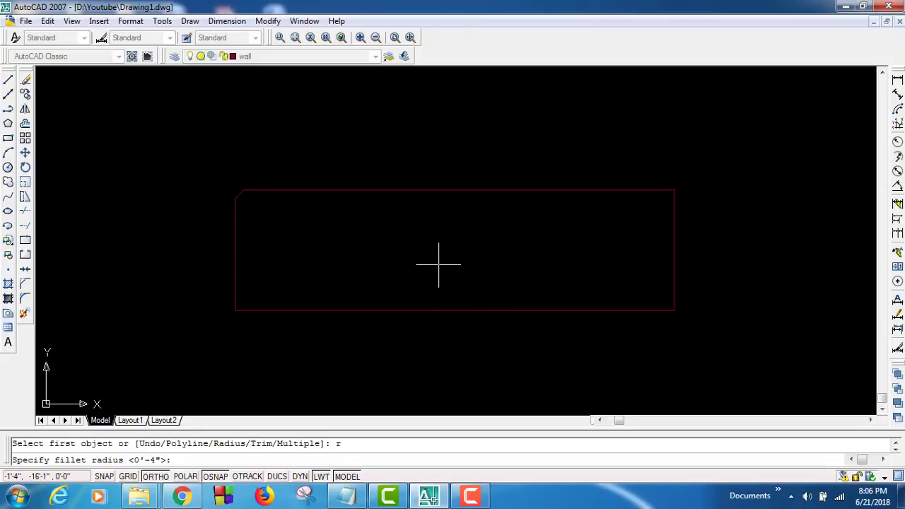
{"action": "type", "text": "5"}
{"action": "key", "text": "Return"}
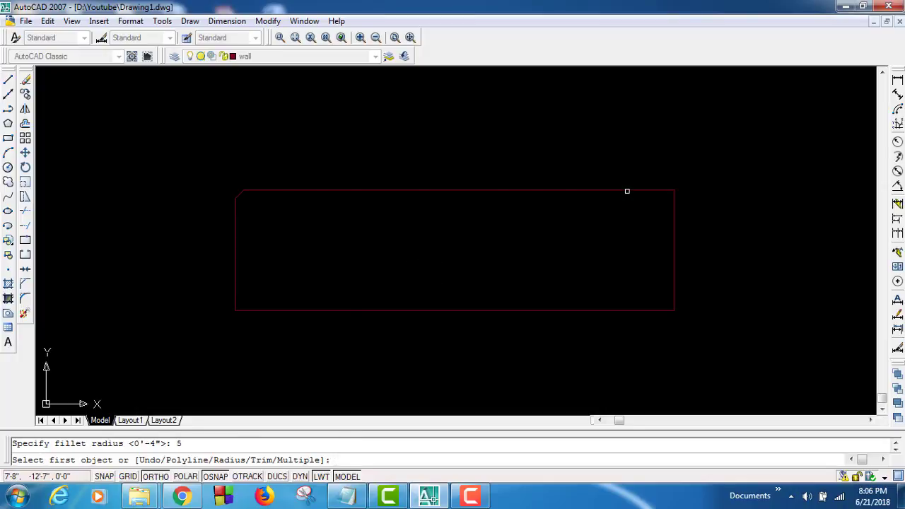
Round the top-right corner by picking the top edge and the right edge.
{"action": "left_click", "coordinate": [627, 191]}
{"action": "left_click", "coordinate": [673, 204]}
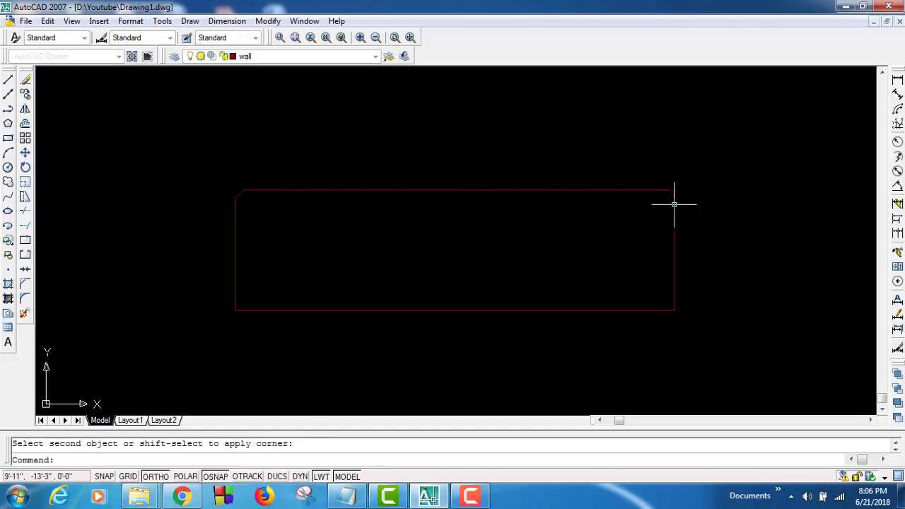
{"action": "scroll", "coordinate": [669, 205], "scroll_direction": "up", "scroll_amount": 2}
{"action": "scroll", "coordinate": [678, 188], "scroll_direction": "up", "scroll_amount": 2}
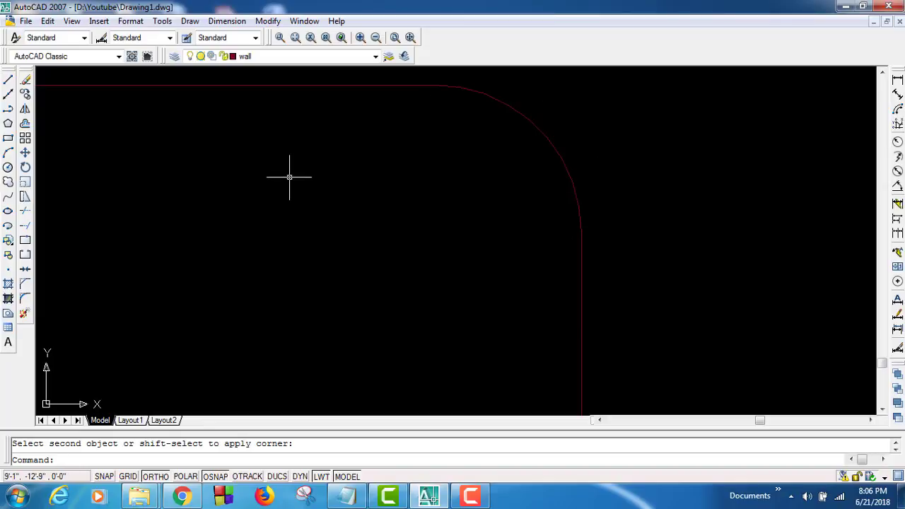
{"action": "scroll", "coordinate": [504, 198], "scroll_direction": "down", "scroll_amount": 4}
{"action": "scroll", "coordinate": [507, 196], "scroll_direction": "down", "scroll_amount": 3}
{"action": "scroll", "coordinate": [448, 220], "scroll_direction": "down", "scroll_amount": 3}
{"action": "scroll", "coordinate": [448, 220], "scroll_direction": "up", "scroll_amount": 4}
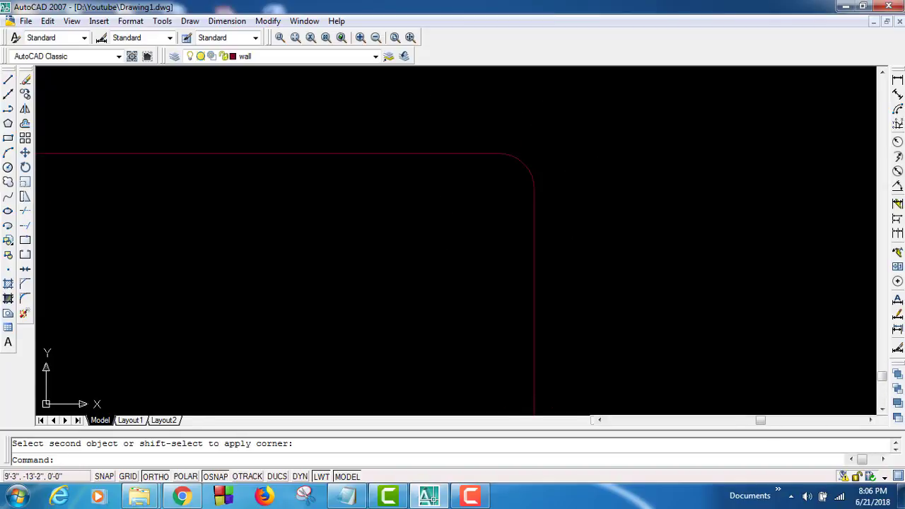
{"action": "scroll", "coordinate": [533, 162], "scroll_direction": "down", "scroll_amount": 1}
{"action": "scroll", "coordinate": [541, 166], "scroll_direction": "down", "scroll_amount": 2}
{"action": "scroll", "coordinate": [529, 159], "scroll_direction": "up", "scroll_amount": 3}
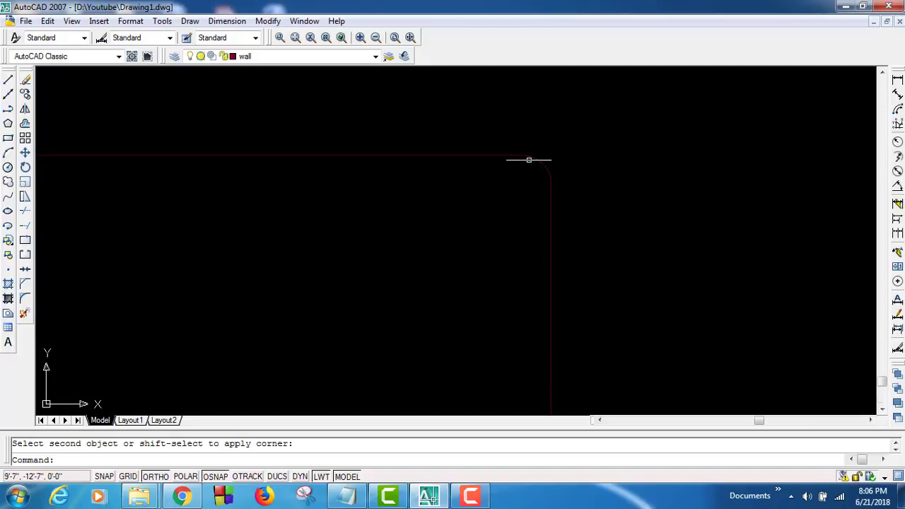
{"action": "scroll", "coordinate": [529, 160], "scroll_direction": "up", "scroll_amount": 2}
{"action": "scroll", "coordinate": [542, 160], "scroll_direction": "up", "scroll_amount": 3}
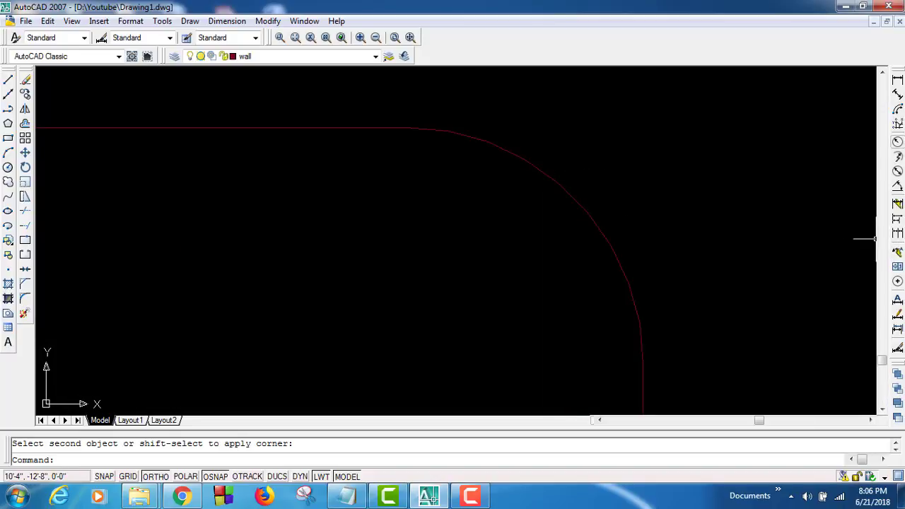
Add an R5" radius dimension to the rounded top-right corner.
{"action": "left_click", "coordinate": [898, 141]}
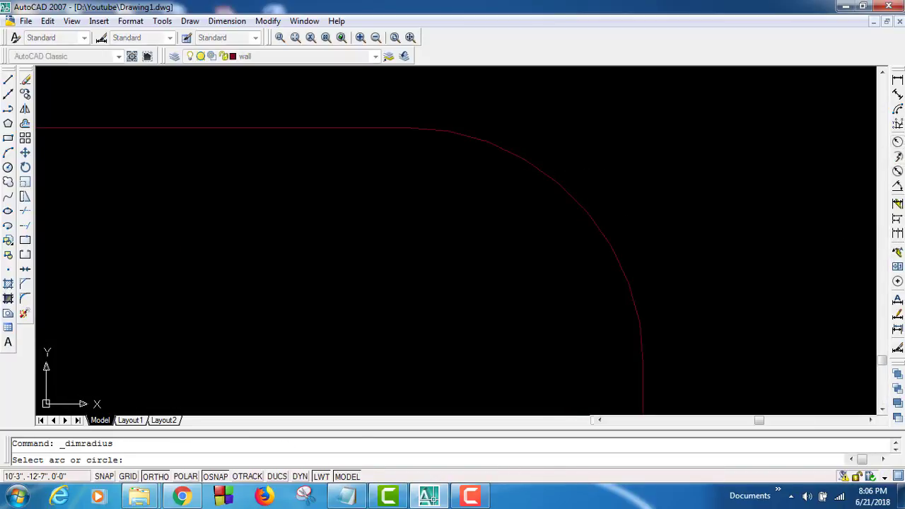
{"action": "left_click", "coordinate": [576, 198]}
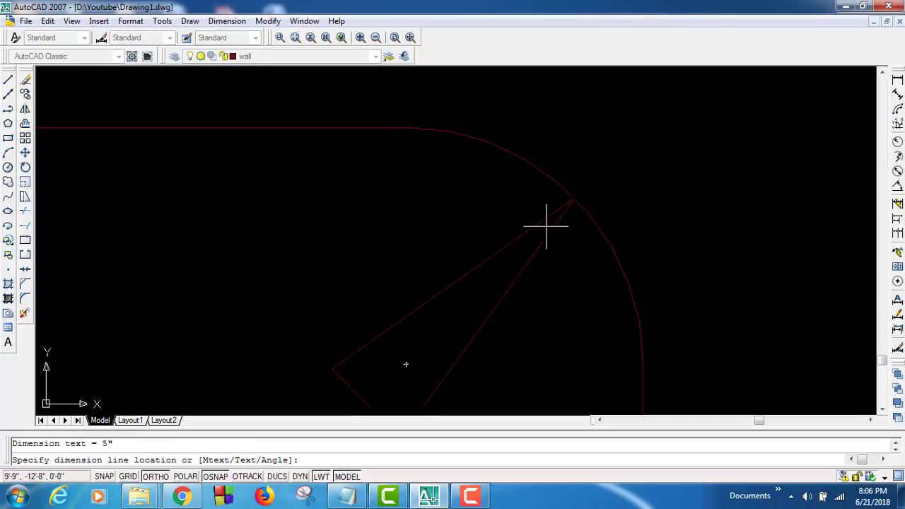
{"action": "scroll", "coordinate": [509, 247], "scroll_direction": "down", "scroll_amount": 5}
{"action": "scroll", "coordinate": [492, 243], "scroll_direction": "down", "scroll_amount": 4}
{"action": "left_click", "coordinate": [438, 299]}
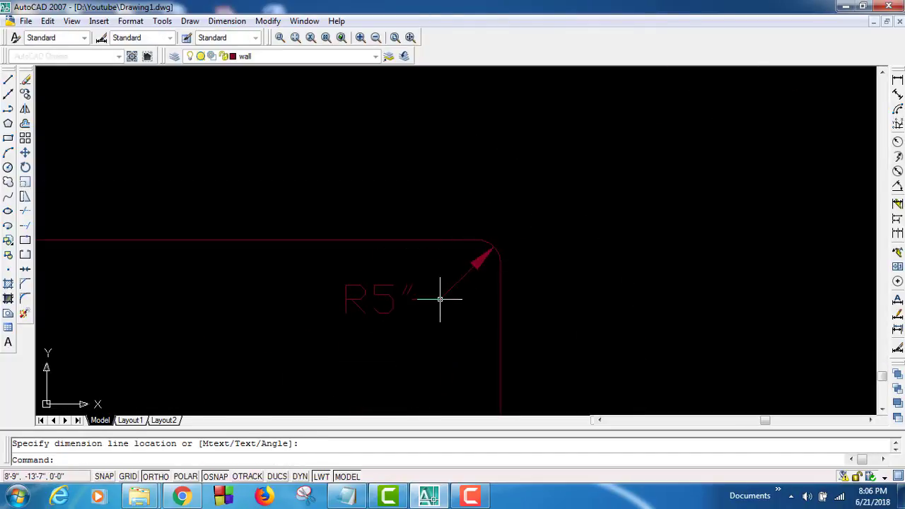
Erase the R5" dimension and zoom out to show the whole rectangle.
{"action": "left_click", "coordinate": [437, 314]}
{"action": "left_click", "coordinate": [357, 289]}
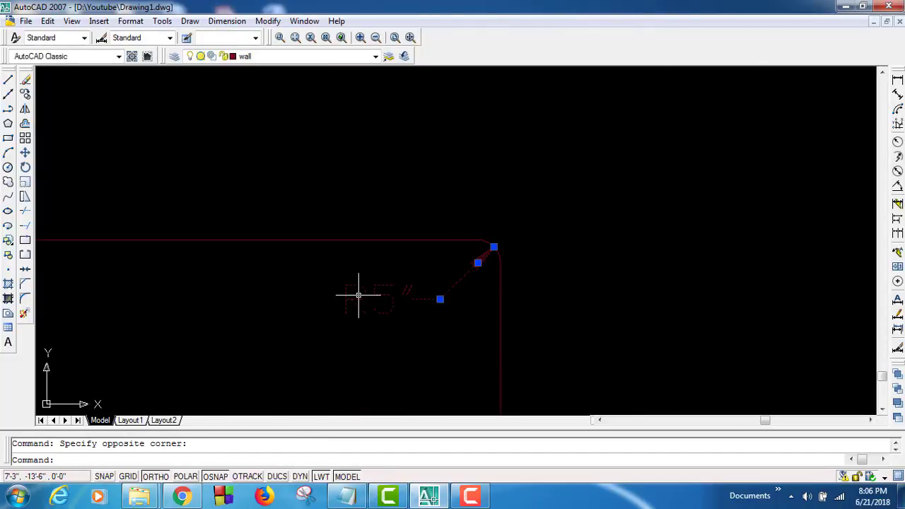
{"action": "key", "text": "Delete"}
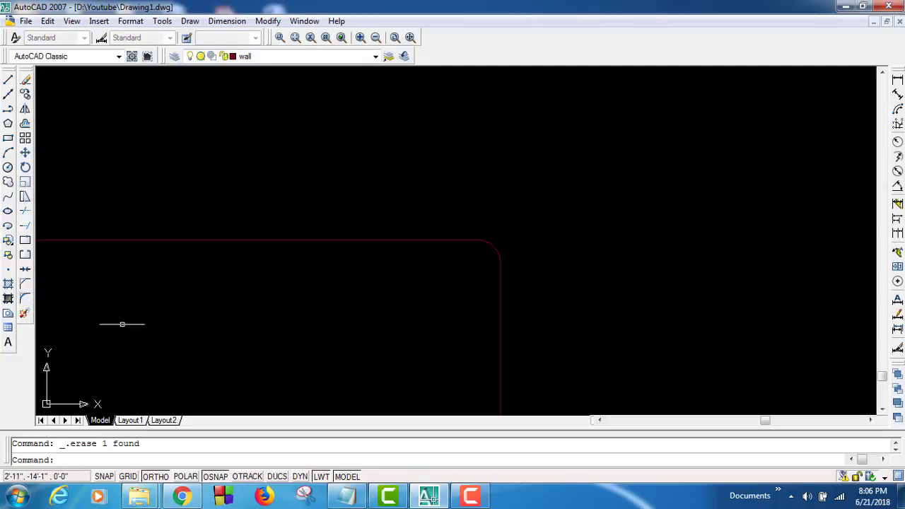
{"action": "middle_click_drag", "start_coordinate": [177, 325], "coordinate": [325, 229]}
{"action": "scroll", "coordinate": [333, 232], "scroll_direction": "down", "scroll_amount": 3}
{"action": "scroll", "coordinate": [204, 263], "scroll_direction": "down", "scroll_amount": 2}
{"action": "middle_click_drag", "start_coordinate": [204, 262], "coordinate": [414, 253]}
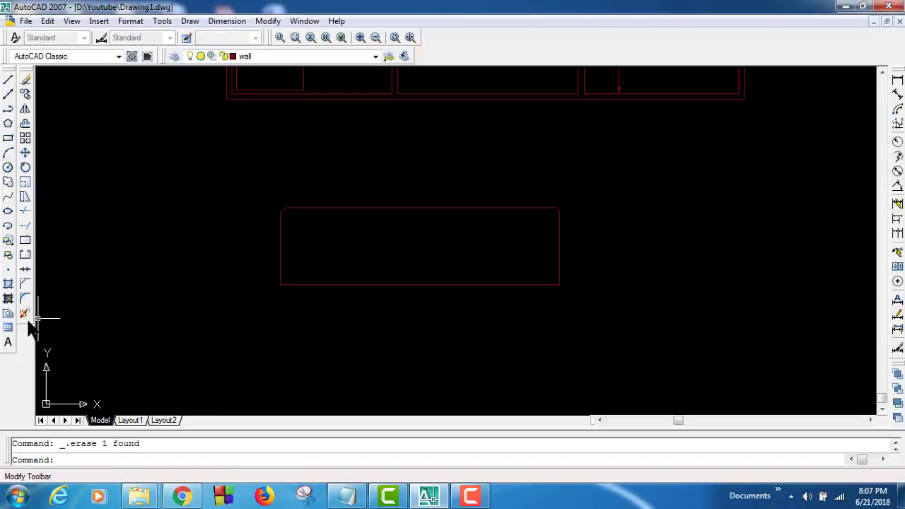
{"action": "scroll", "coordinate": [318, 257], "scroll_direction": "up", "scroll_amount": 3}
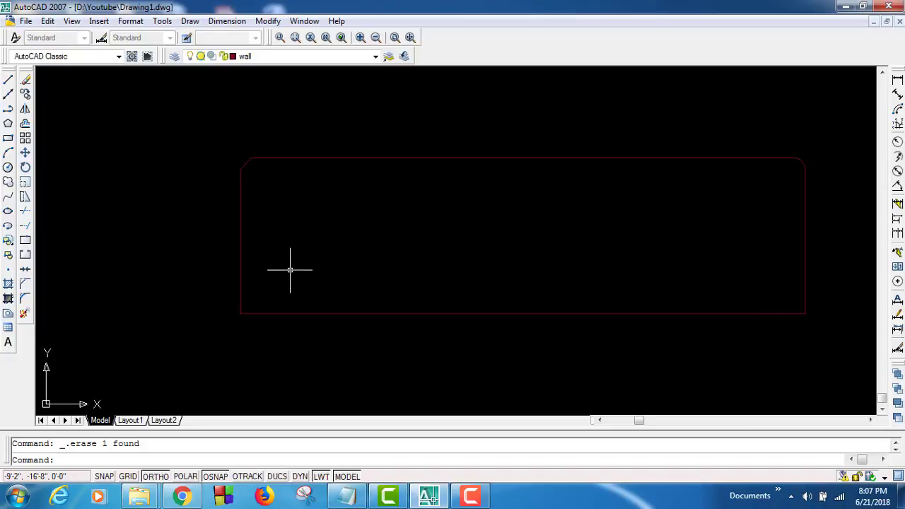
{"action": "type", "text": "b"}
Name a new block 00145 and agree to pick its objects.
{"action": "key", "text": "Return"}
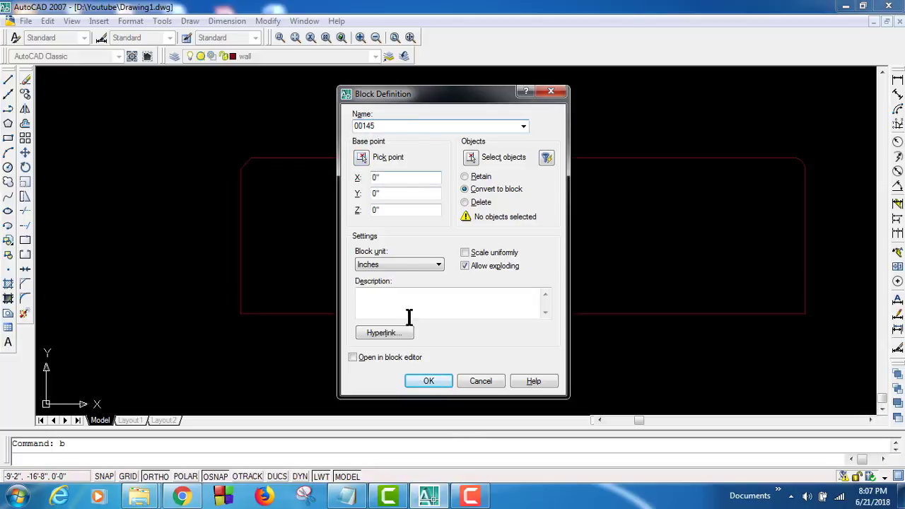
{"action": "left_click", "coordinate": [431, 386]}
{"action": "left_click", "coordinate": [429, 381]}
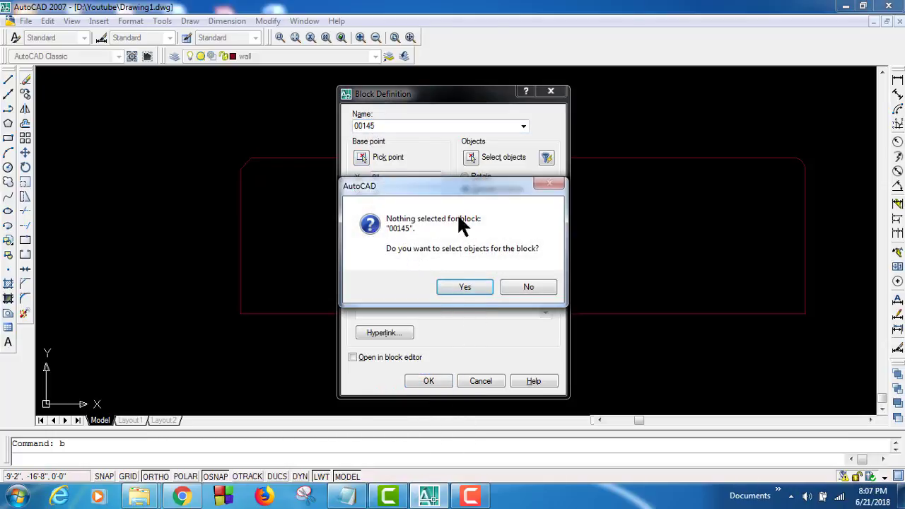
{"action": "left_click", "coordinate": [458, 288]}
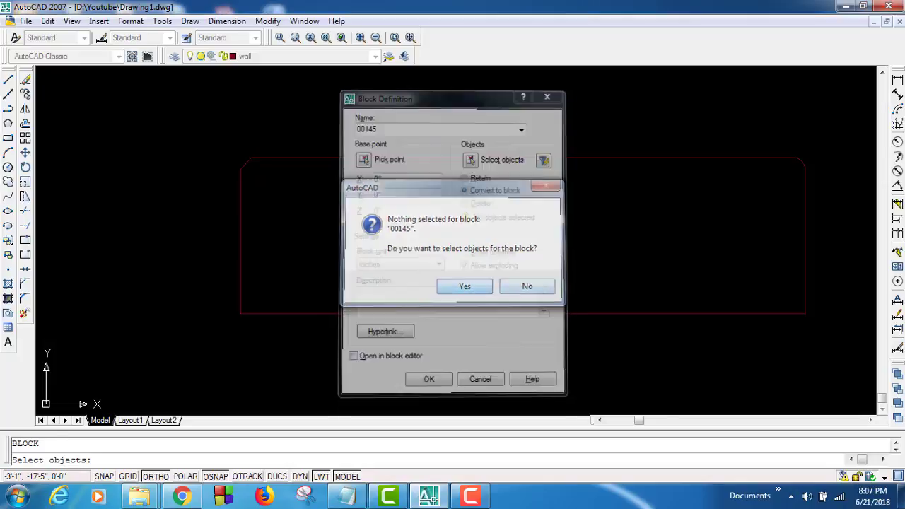
Add the top edge, chamfered corner and left edge to create block 00145, then select it.
{"action": "left_click", "coordinate": [317, 157]}
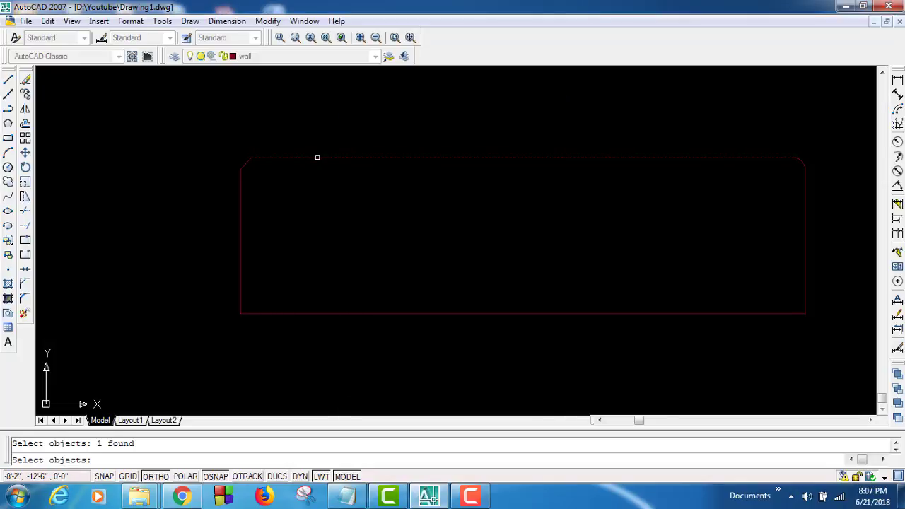
{"action": "left_click", "coordinate": [244, 162]}
{"action": "left_click", "coordinate": [241, 190]}
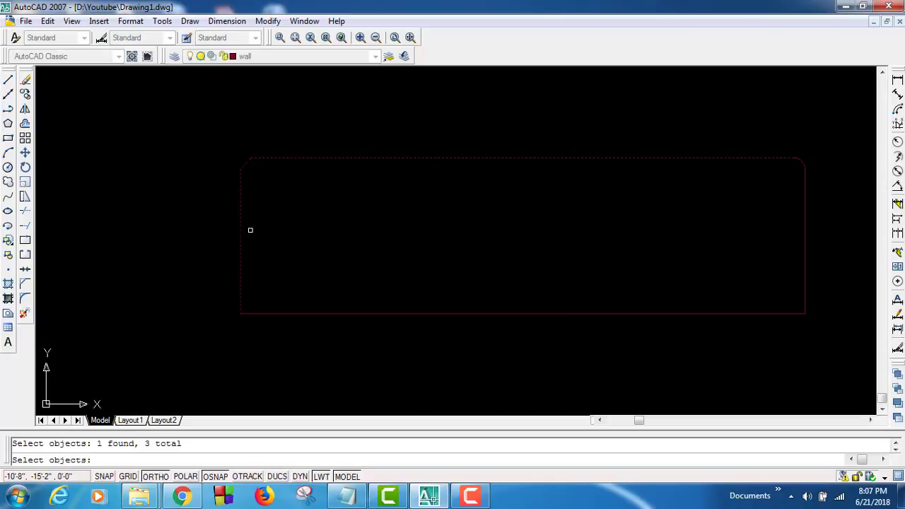
{"action": "key", "text": "Return"}
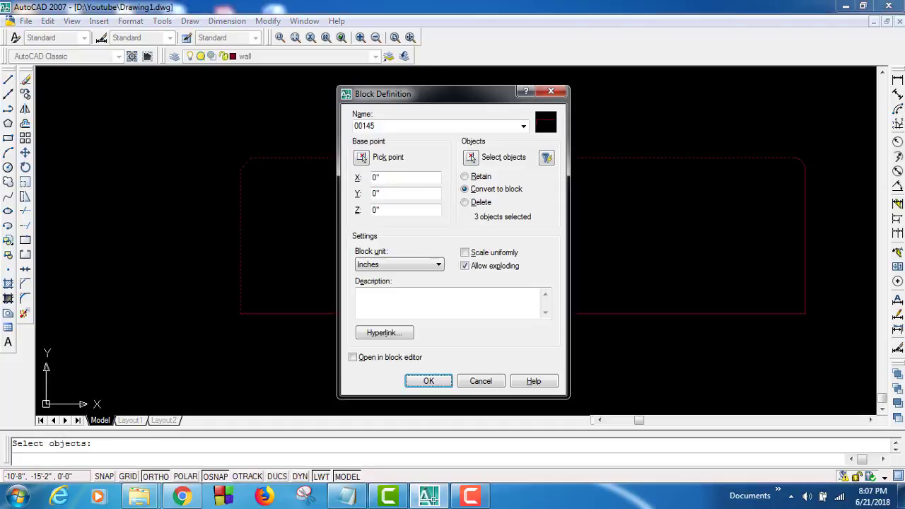
{"action": "left_click", "coordinate": [418, 383]}
{"action": "left_click", "coordinate": [262, 218]}
{"action": "left_click", "coordinate": [220, 197]}
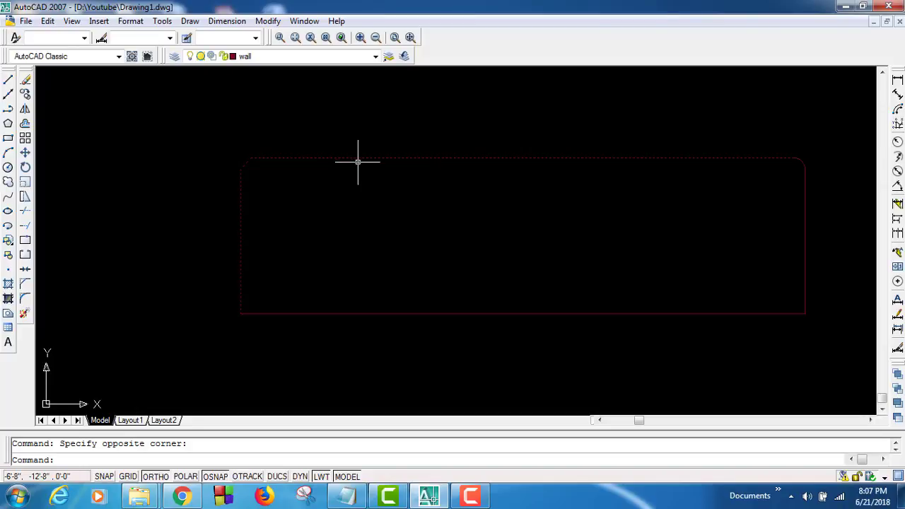
Pan and zoom until the Living Room and its bottom wall fill the view.
{"action": "middle_click_drag", "start_coordinate": [712, 234], "coordinate": [606, 234]}
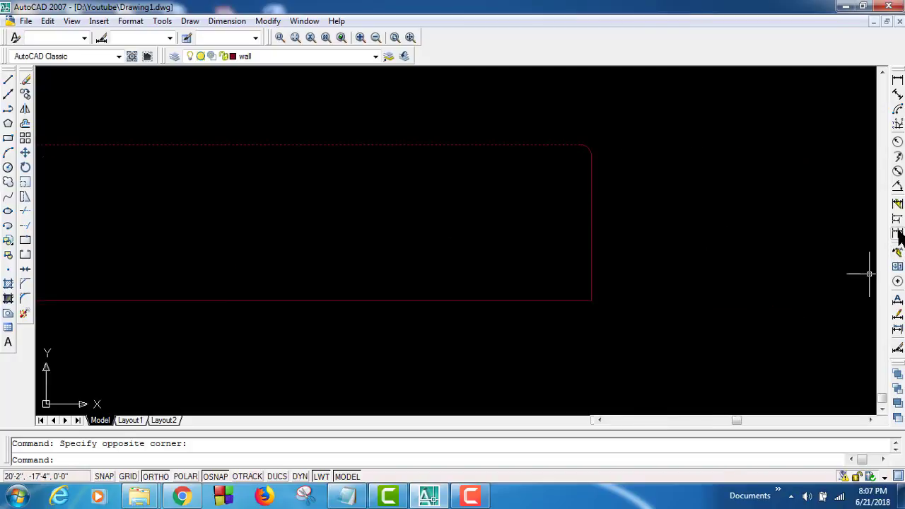
{"action": "scroll", "coordinate": [630, 293], "scroll_direction": "down", "scroll_amount": 4}
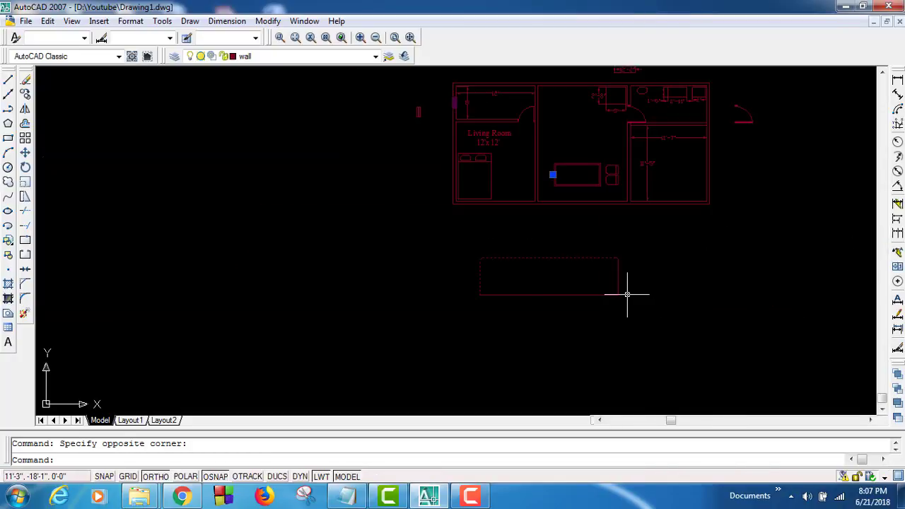
{"action": "scroll", "coordinate": [630, 292], "scroll_direction": "down", "scroll_amount": 4}
{"action": "scroll", "coordinate": [602, 220], "scroll_direction": "up", "scroll_amount": 5}
{"action": "scroll", "coordinate": [584, 333], "scroll_direction": "up", "scroll_amount": 2}
{"action": "scroll", "coordinate": [622, 327], "scroll_direction": "up", "scroll_amount": 1}
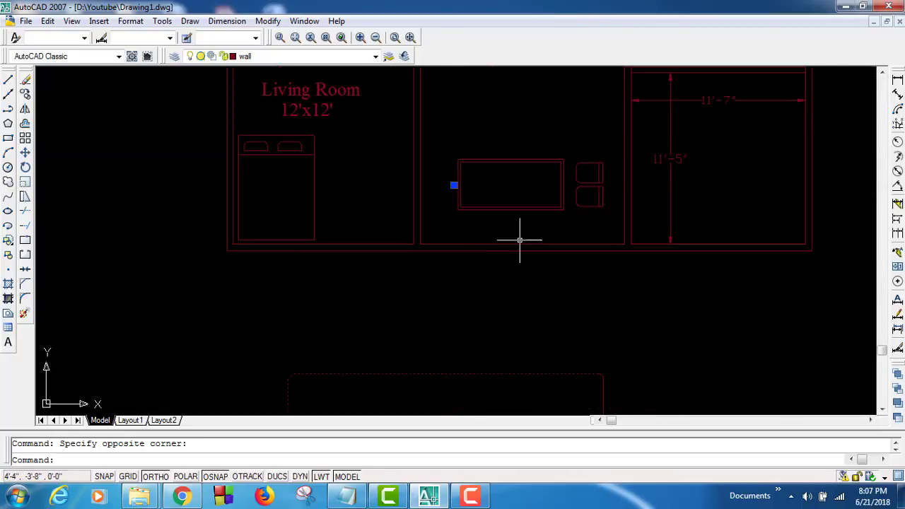
{"action": "middle_click_drag", "start_coordinate": [529, 232], "coordinate": [445, 236]}
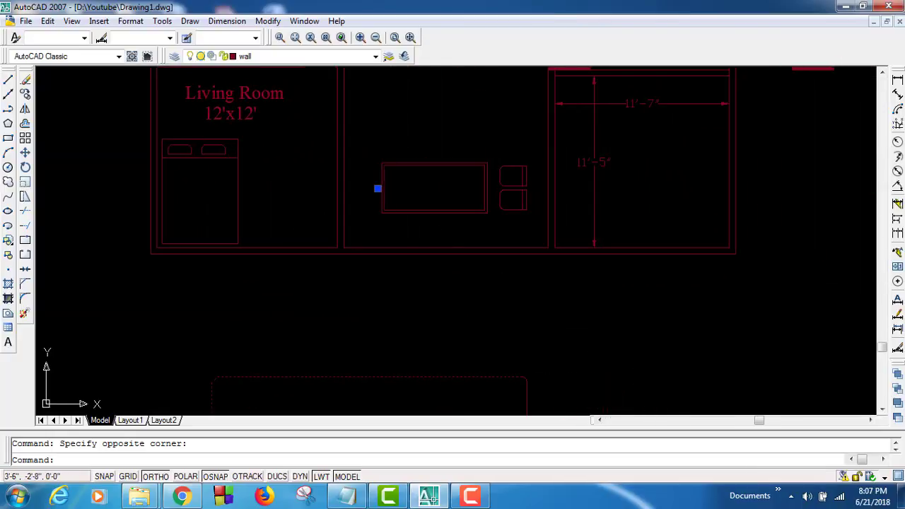
{"action": "scroll", "coordinate": [404, 224], "scroll_direction": "up", "scroll_amount": 2}
{"action": "scroll", "coordinate": [420, 236], "scroll_direction": "down", "scroll_amount": 2}
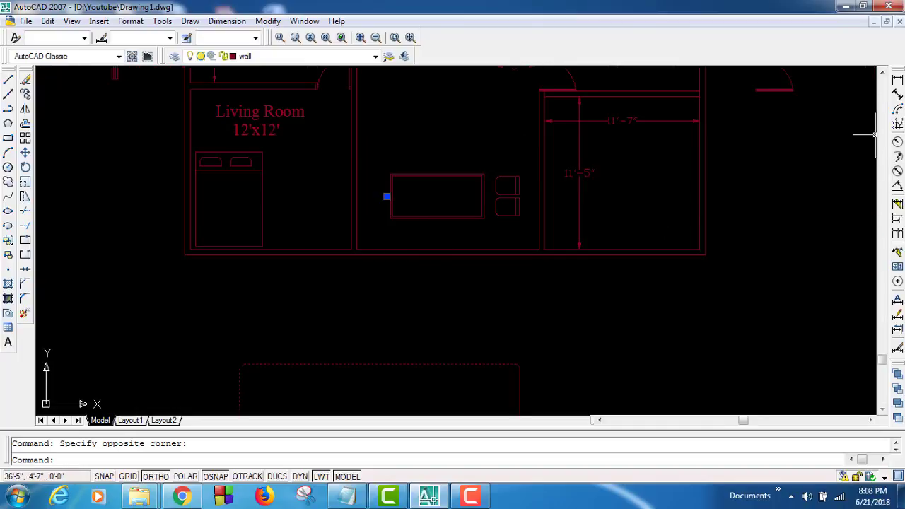
Add a 12' linear dimension from the bottom-left wall corner to the Living Room's right wall.
{"action": "left_click", "coordinate": [897, 80]}
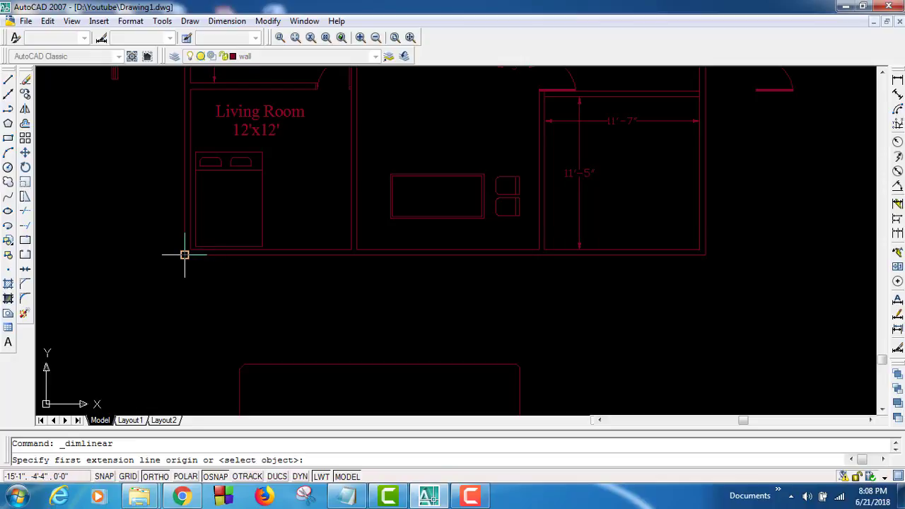
{"action": "scroll", "coordinate": [188, 249], "scroll_direction": "up", "scroll_amount": 3}
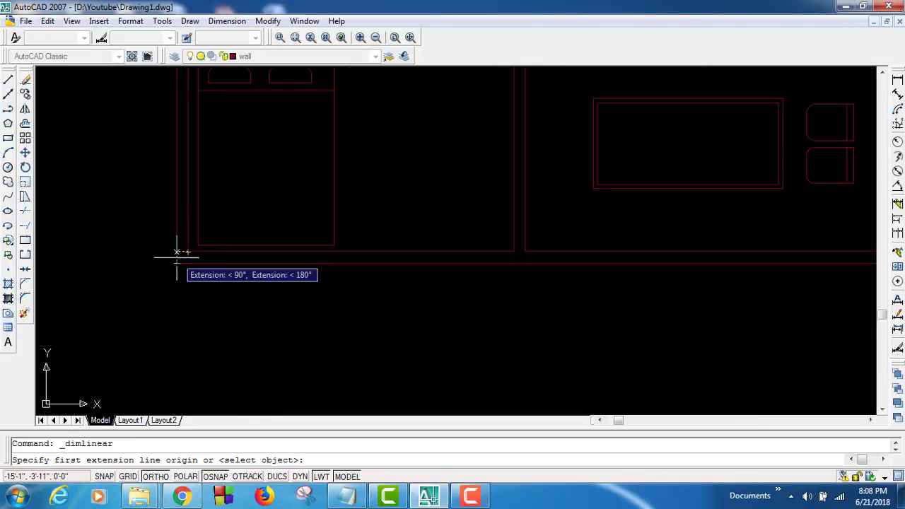
{"action": "left_click", "coordinate": [188, 251]}
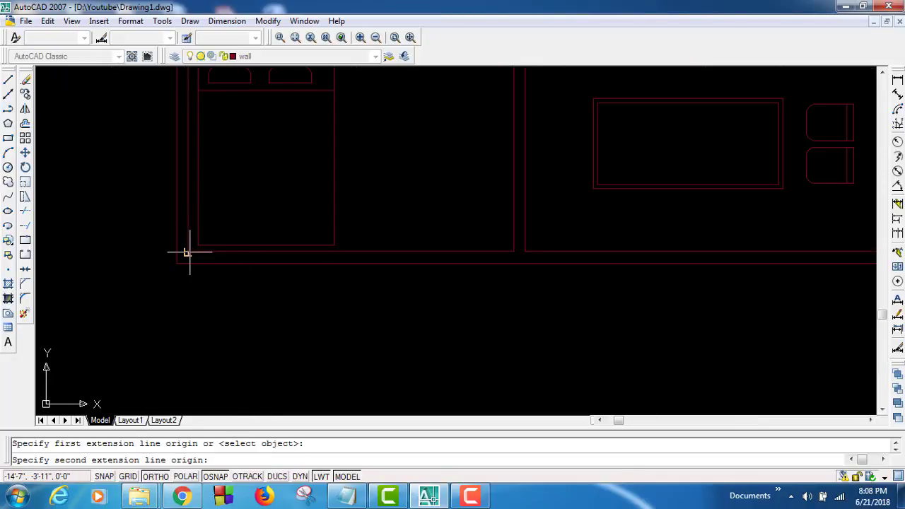
{"action": "left_click", "coordinate": [514, 252]}
{"action": "left_click", "coordinate": [508, 290]}
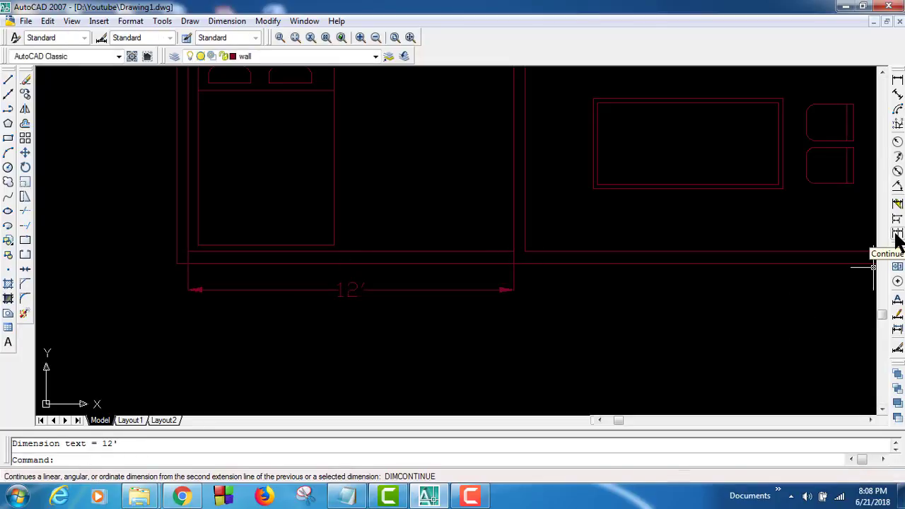
Continue the chain with 5", 13'-7", 5", 11'-7", 5" and 3'-8" dimensions.
{"action": "left_click", "coordinate": [896, 234]}
{"action": "left_click", "coordinate": [524, 252]}
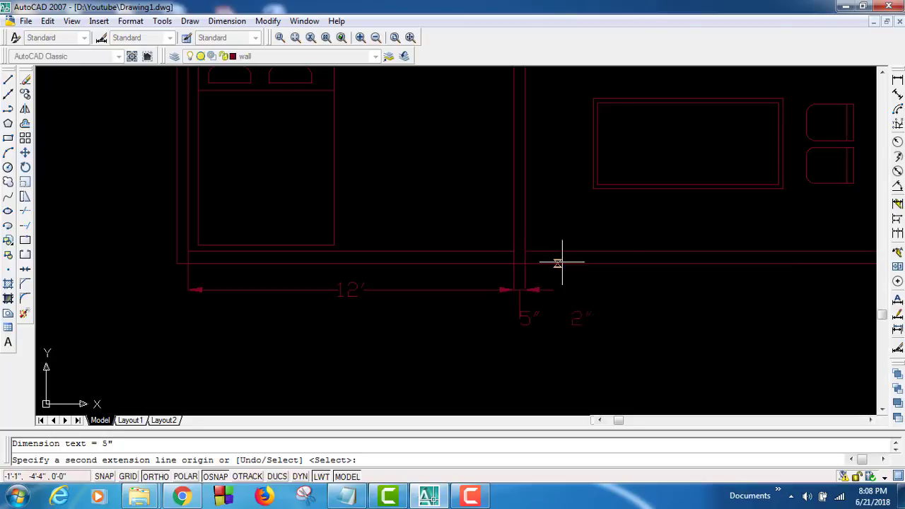
{"action": "middle_click_drag", "start_coordinate": [827, 258], "coordinate": [521, 269]}
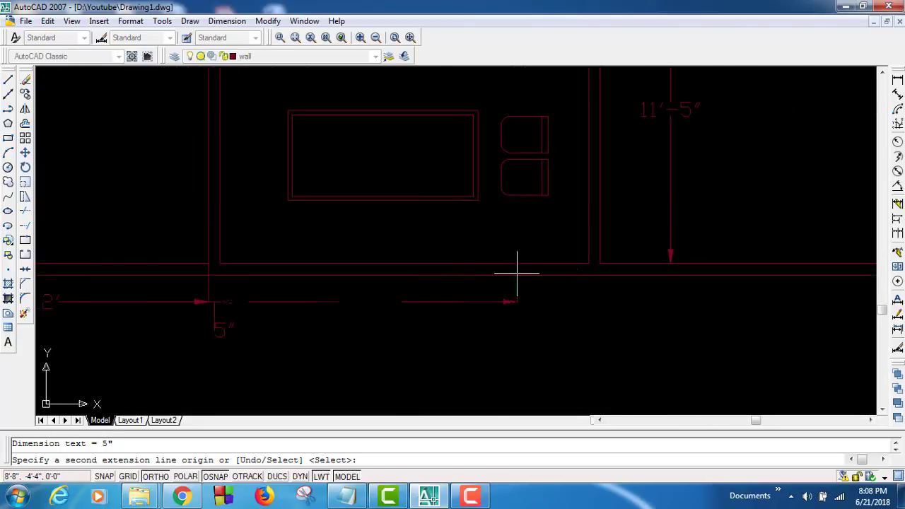
{"action": "left_click", "coordinate": [589, 263]}
{"action": "left_click", "coordinate": [599, 263]}
{"action": "middle_click_drag", "start_coordinate": [739, 287], "coordinate": [373, 319]}
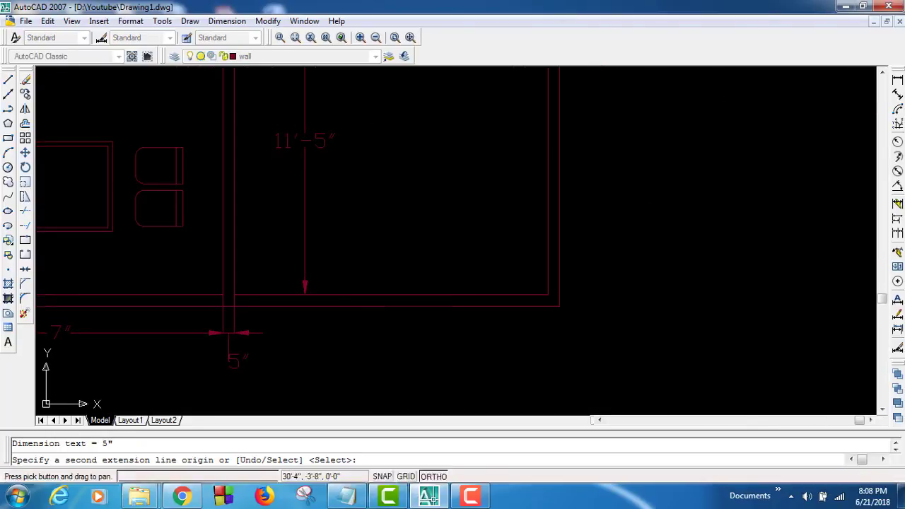
{"action": "left_click", "coordinate": [547, 294]}
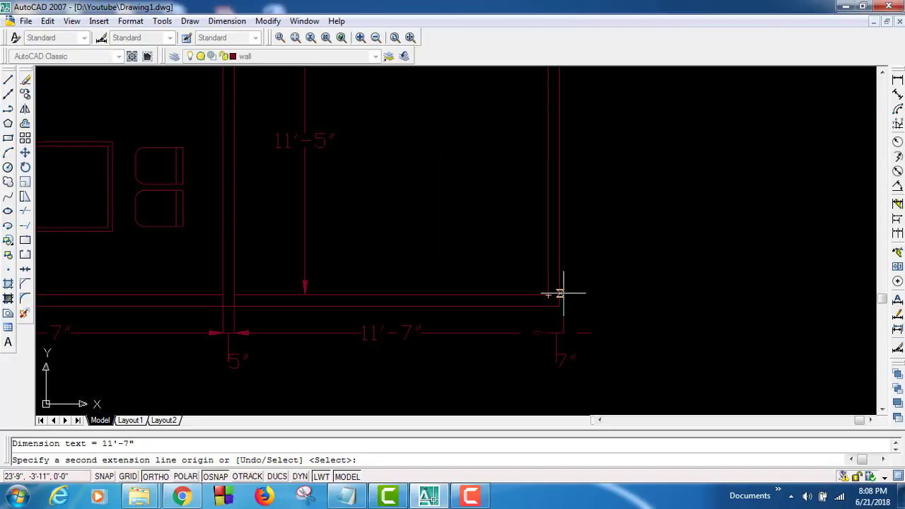
{"action": "left_click", "coordinate": [558, 294]}
{"action": "left_click", "coordinate": [661, 318]}
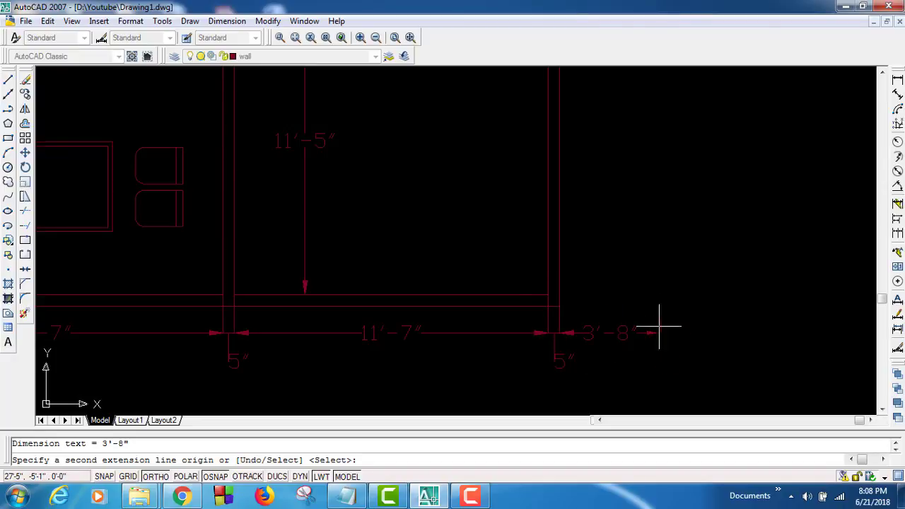
{"action": "key", "text": "Escape"}
{"action": "left_click_drag", "start_coordinate": [657, 376], "coordinate": [608, 299]}
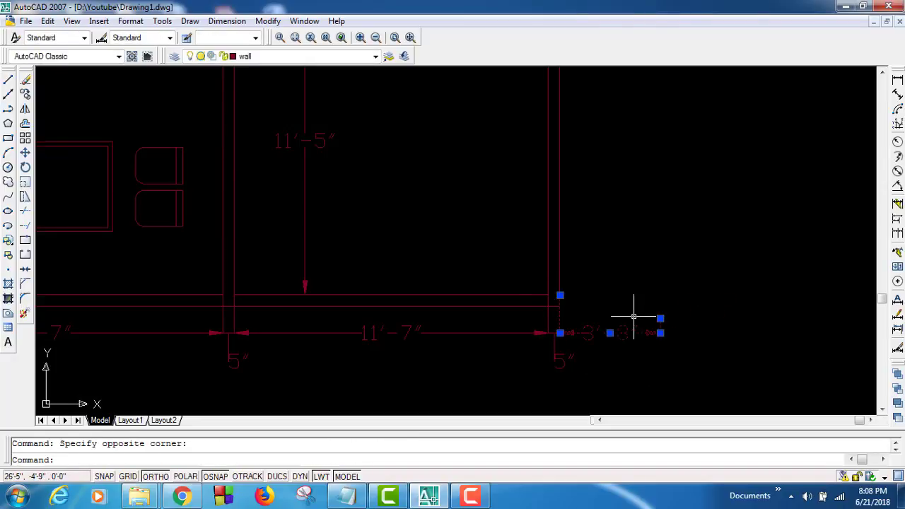
Delete the 3'-8" dimension, then crossing-select and delete the six remaining bottom-wall dimensions.
{"action": "key", "text": "Delete"}
{"action": "scroll", "coordinate": [707, 319], "scroll_direction": "down", "scroll_amount": 2}
{"action": "scroll", "coordinate": [712, 320], "scroll_direction": "down", "scroll_amount": 3}
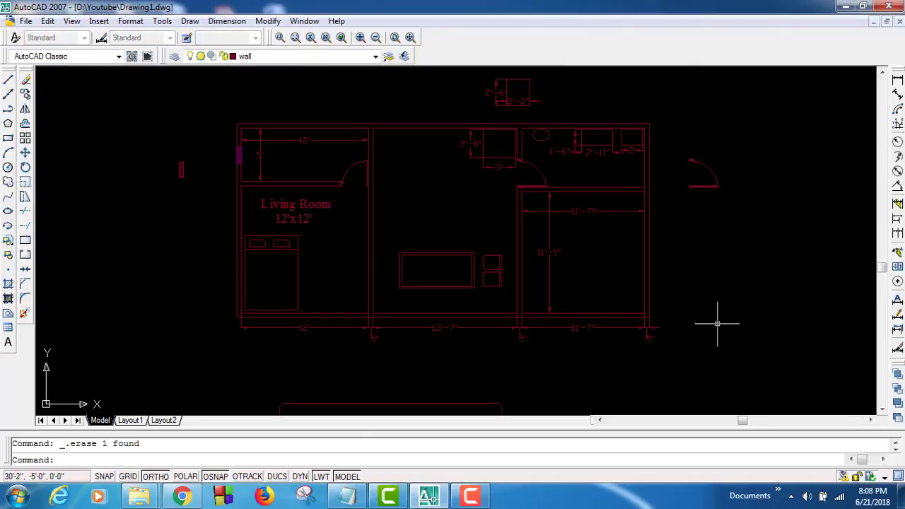
{"action": "scroll", "coordinate": [606, 365], "scroll_direction": "up", "scroll_amount": 2}
{"action": "mouse_move", "coordinate": [606, 366]}
{"action": "middle_mouse_down"}
{"action": "mouse_move", "coordinate": [622, 318]}
{"action": "mouse_move", "coordinate": [646, 302]}
{"action": "middle_mouse_up"}
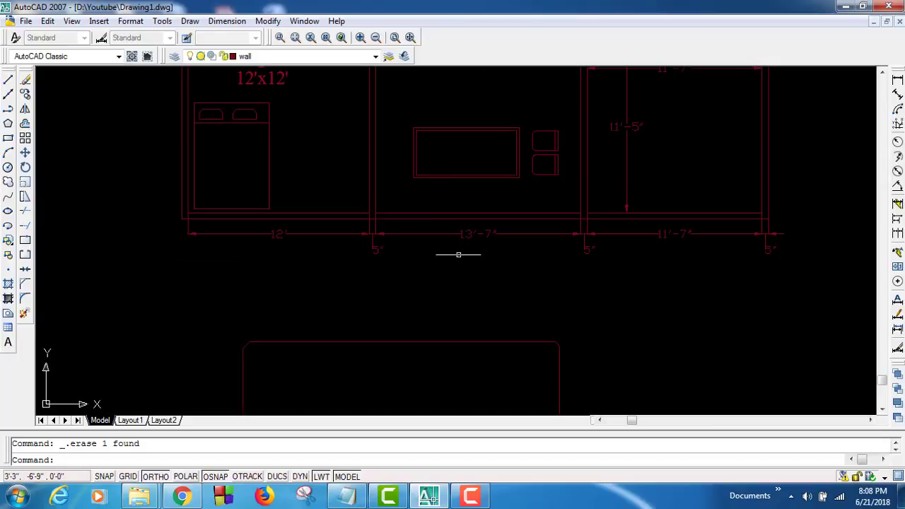
{"action": "left_click", "coordinate": [803, 270]}
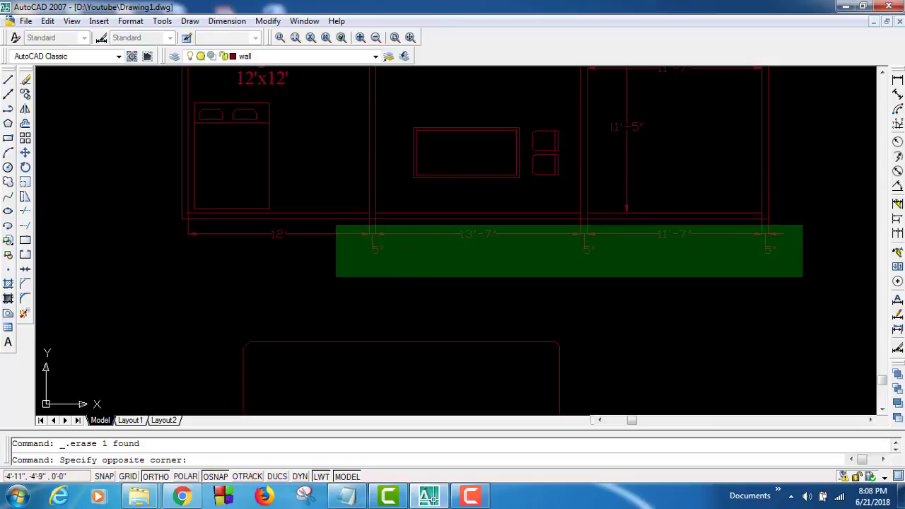
{"action": "left_click", "coordinate": [335, 226]}
{"action": "key", "text": "Delete"}
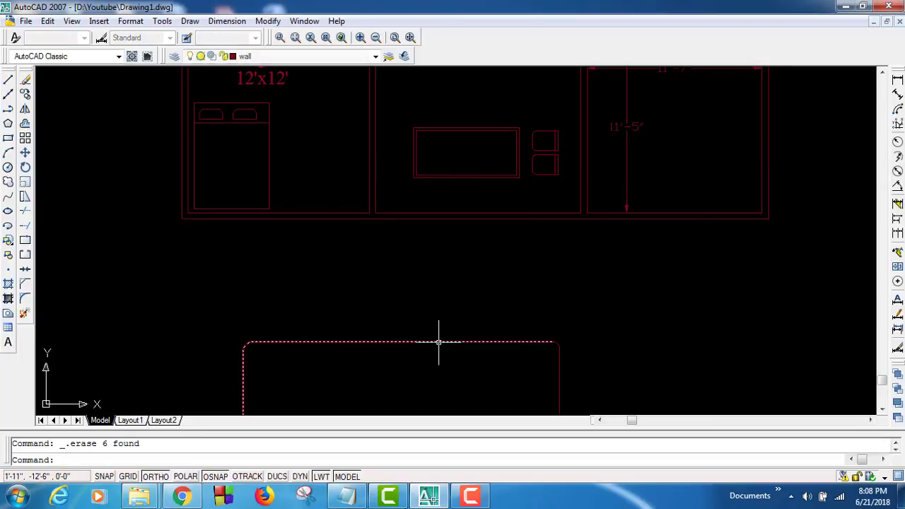